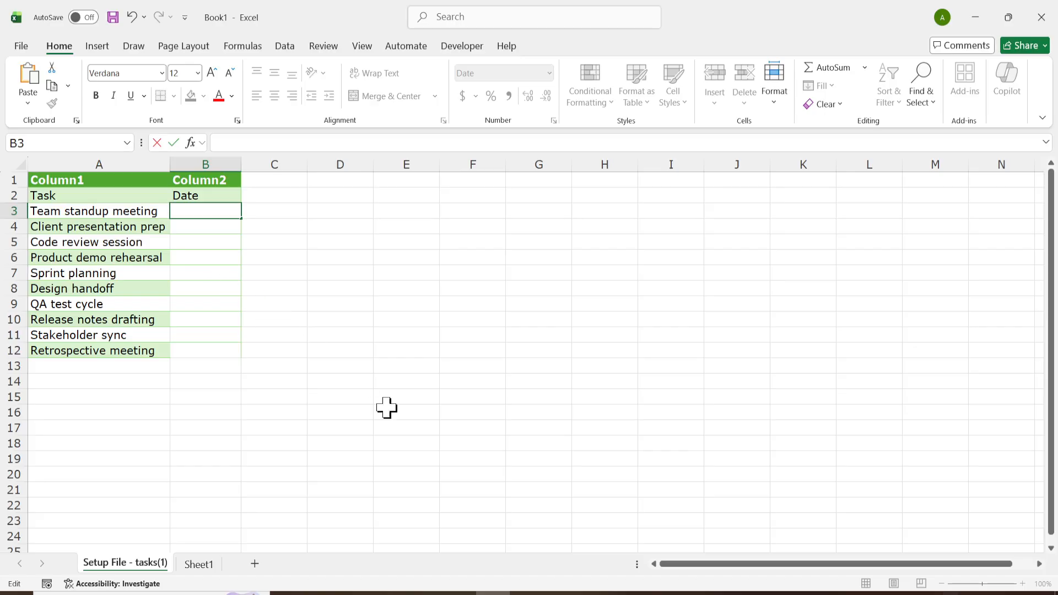
Step: Copy the date 01/05/2026 from the Notepad note and enter it in cell B3 of the Excel sheet
left_click(527, 592)
left_click(577, 296)
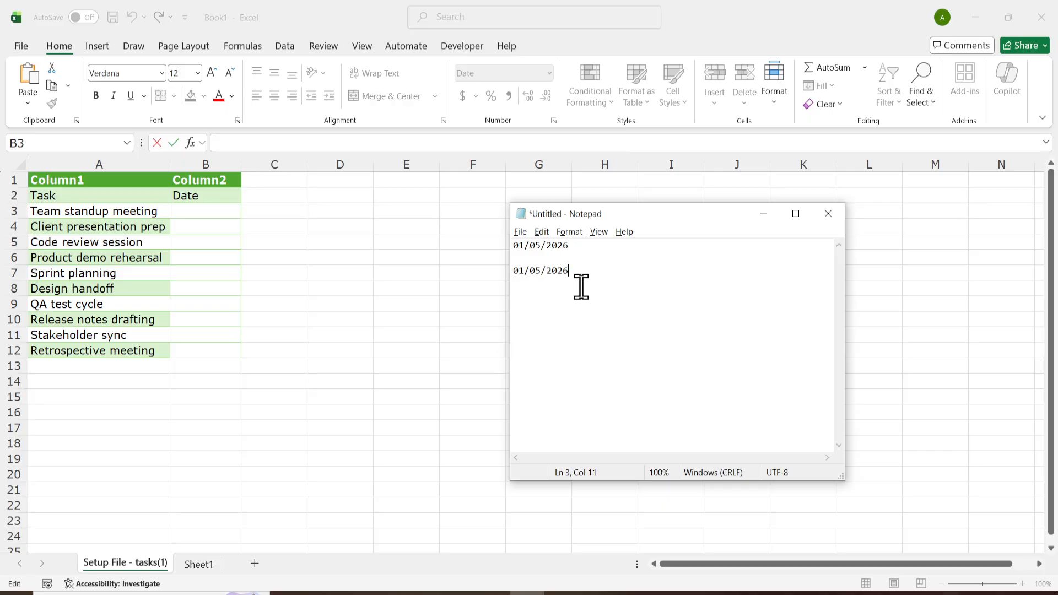
left_click_drag(595, 248, 499, 256)
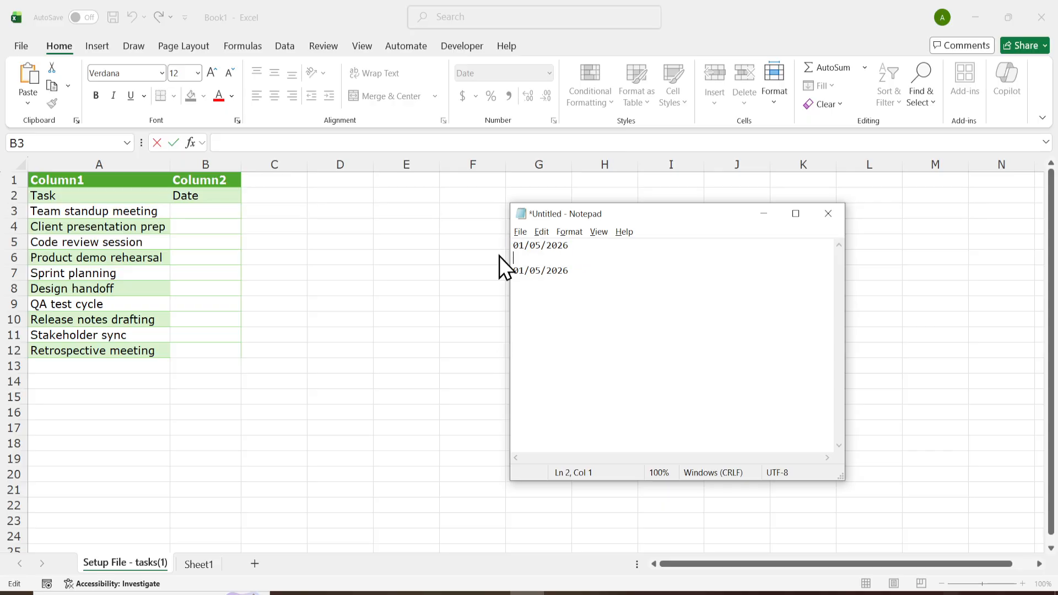
left_click(557, 246)
double_click(557, 246)
key("ctrl+c")
left_click(210, 209)
key("ctrl+v")
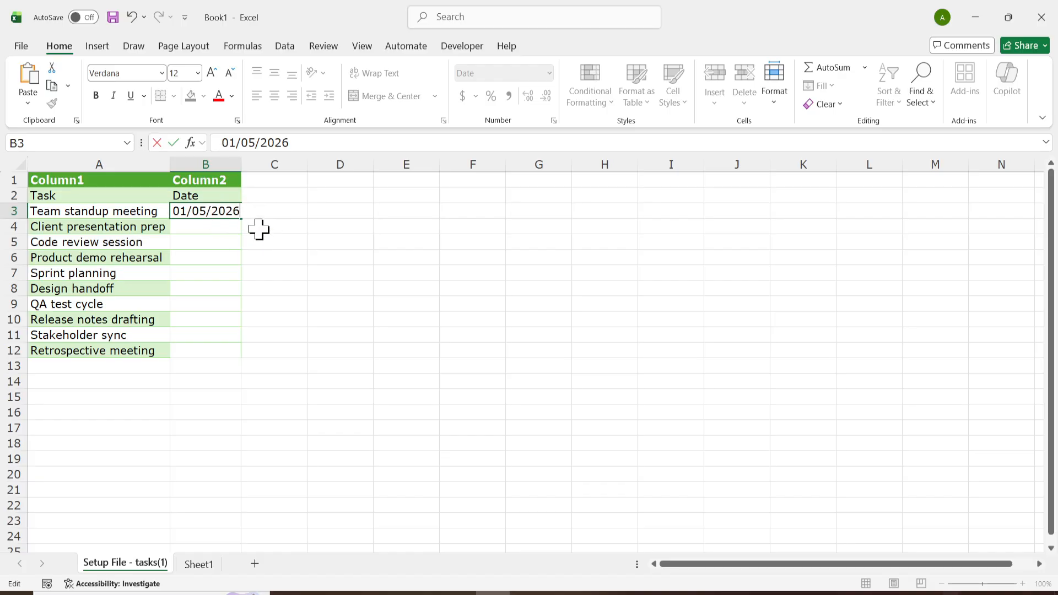
key("Return")
Step: Autofill the date in B3 down to B12 and set the fill to weekdays only
left_click(238, 213)
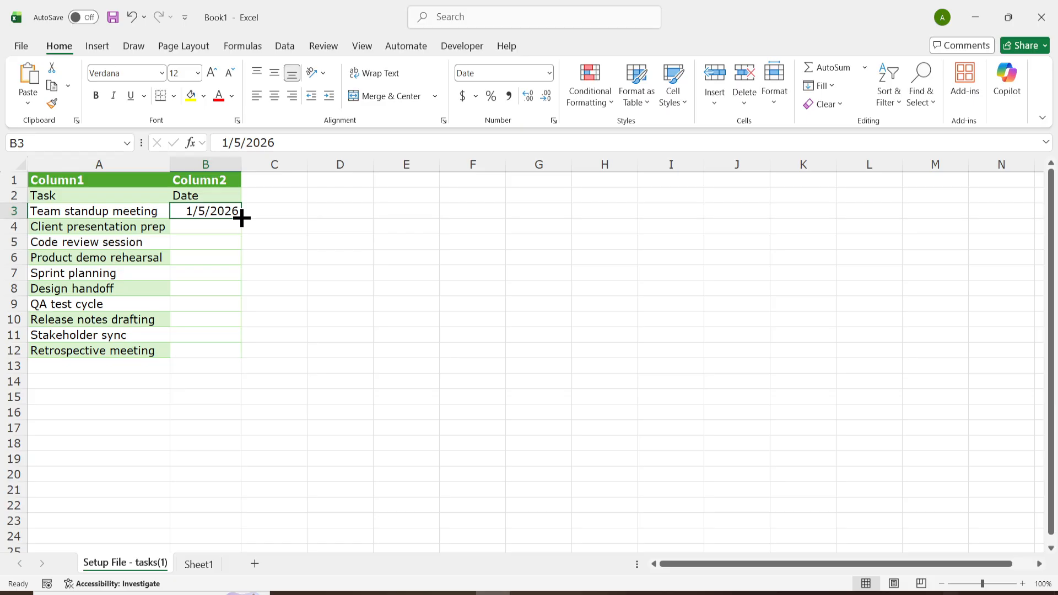
left_click_drag(241, 219, 241, 219)
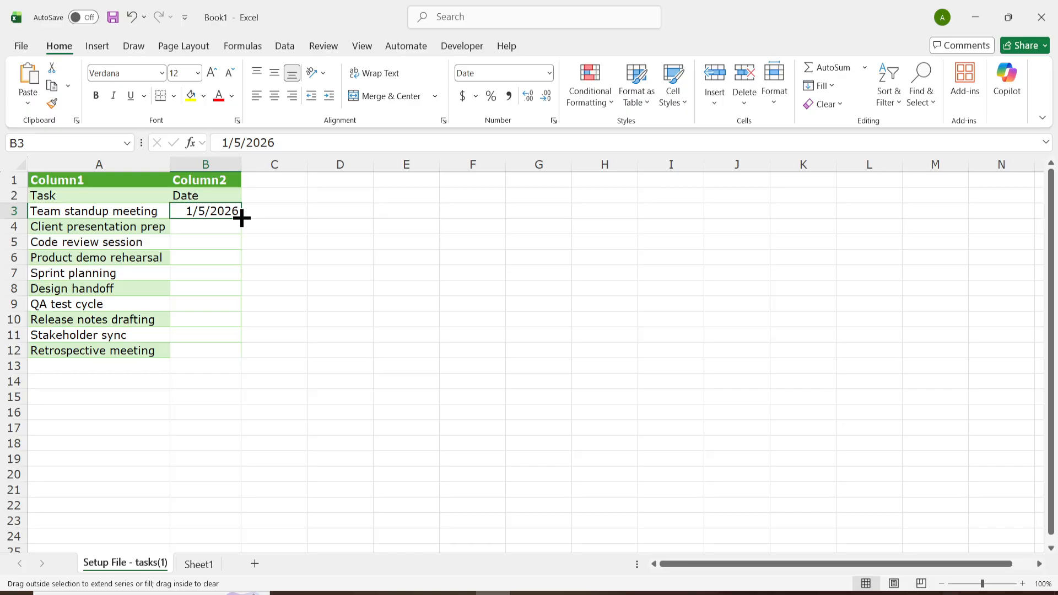
left_click_drag(241, 219, 236, 359)
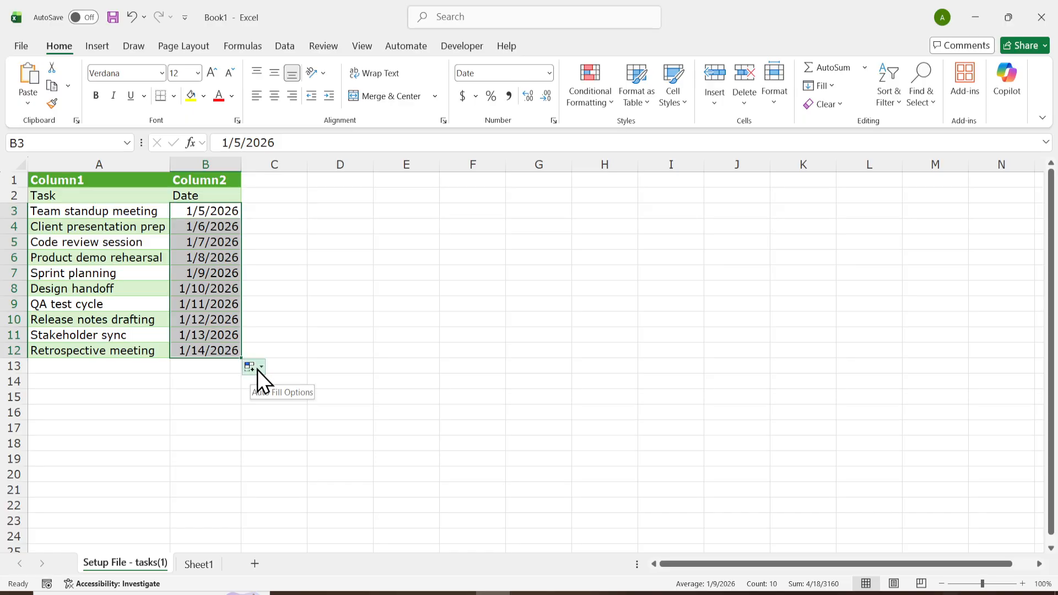
left_click(258, 368)
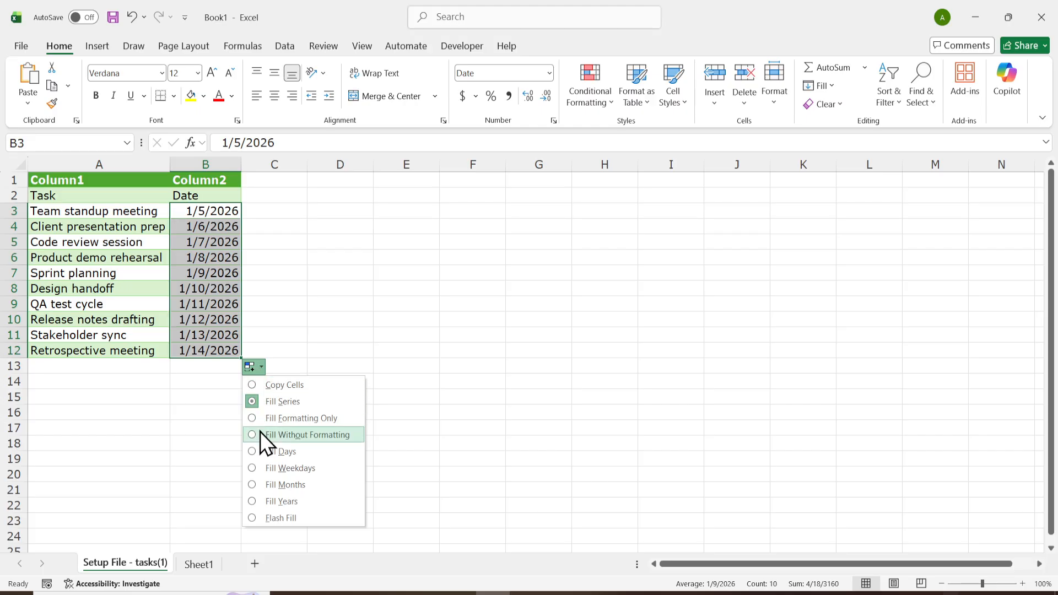
left_click(268, 469)
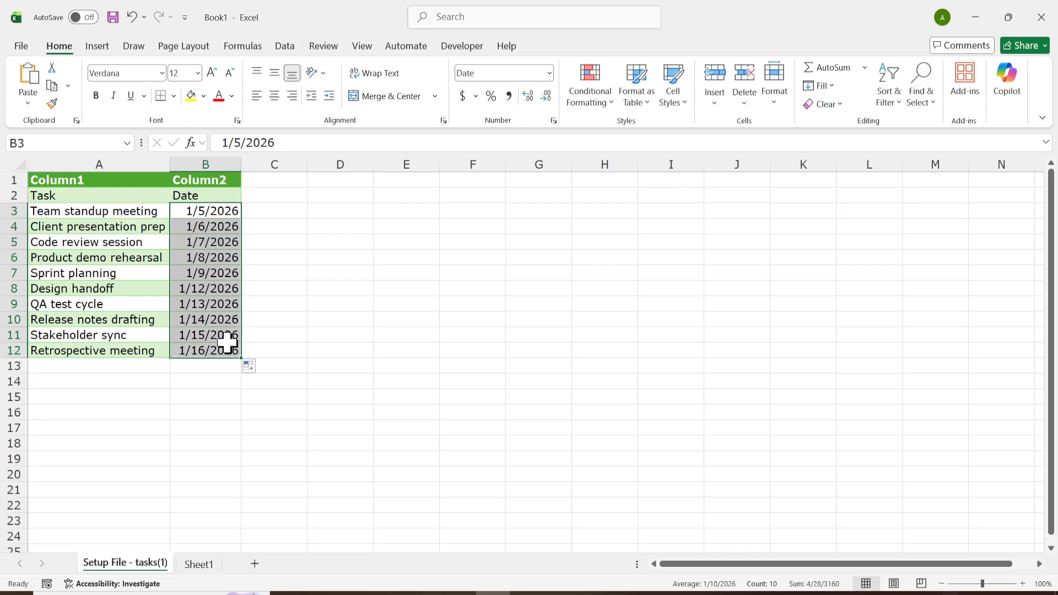
Step: Switch the autofilled dates in B3:B12 to monthly increments, and after that to yearly increments
left_click(247, 366)
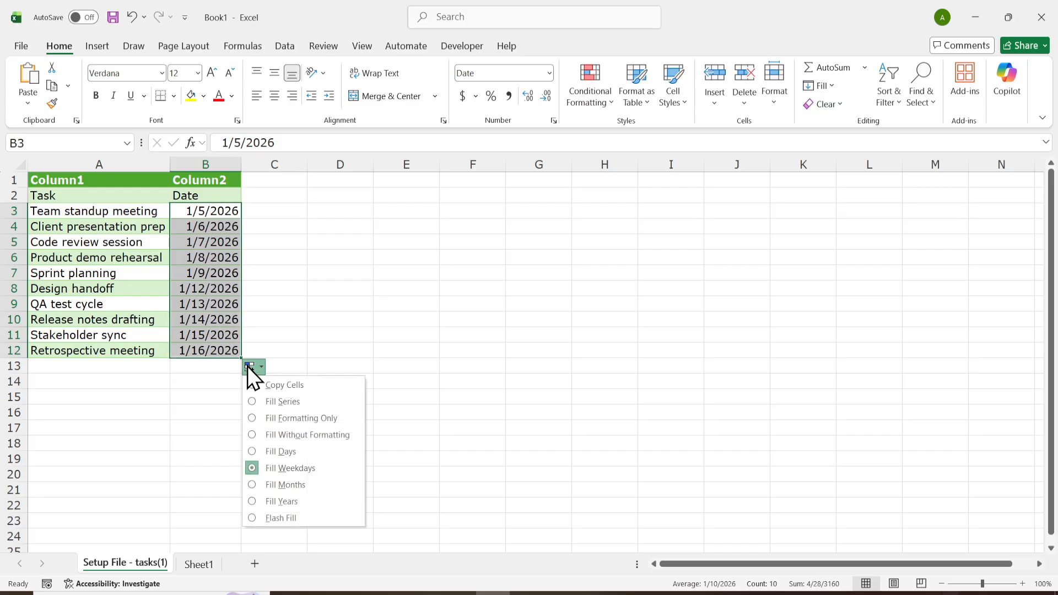
left_click(277, 483)
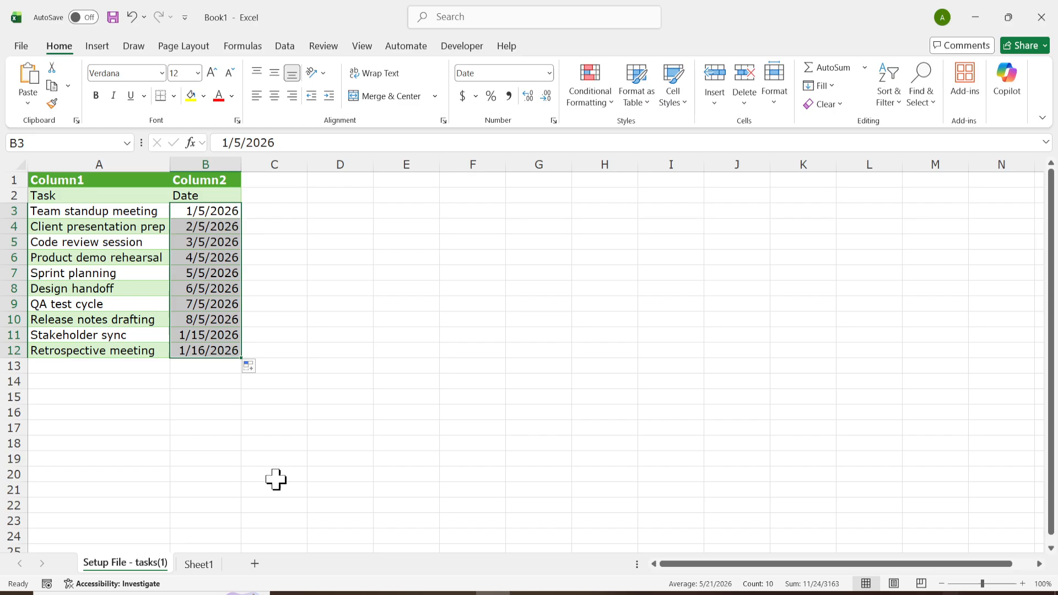
left_click(250, 367)
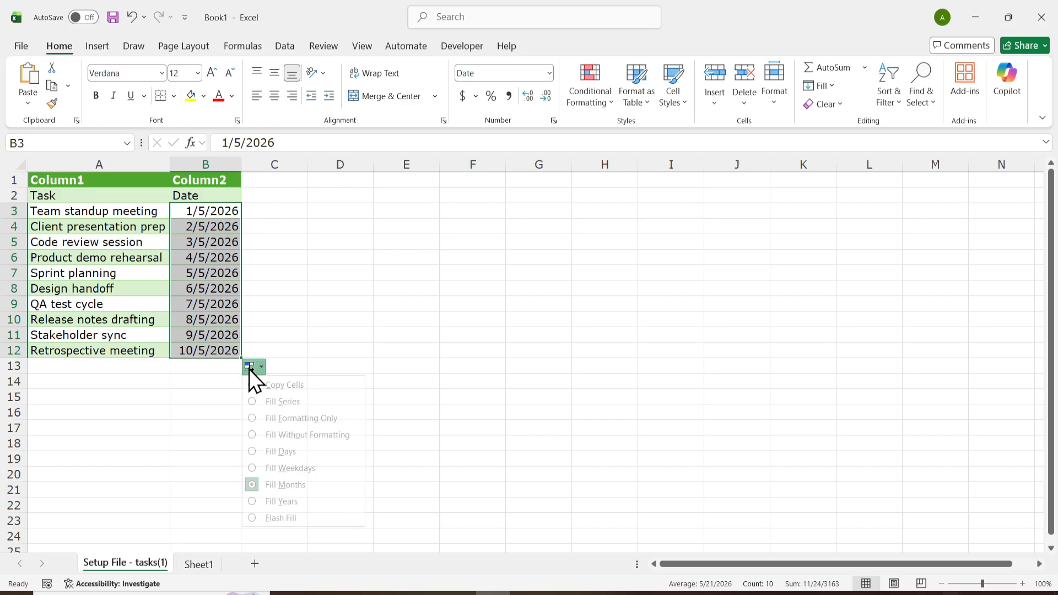
left_click(286, 500)
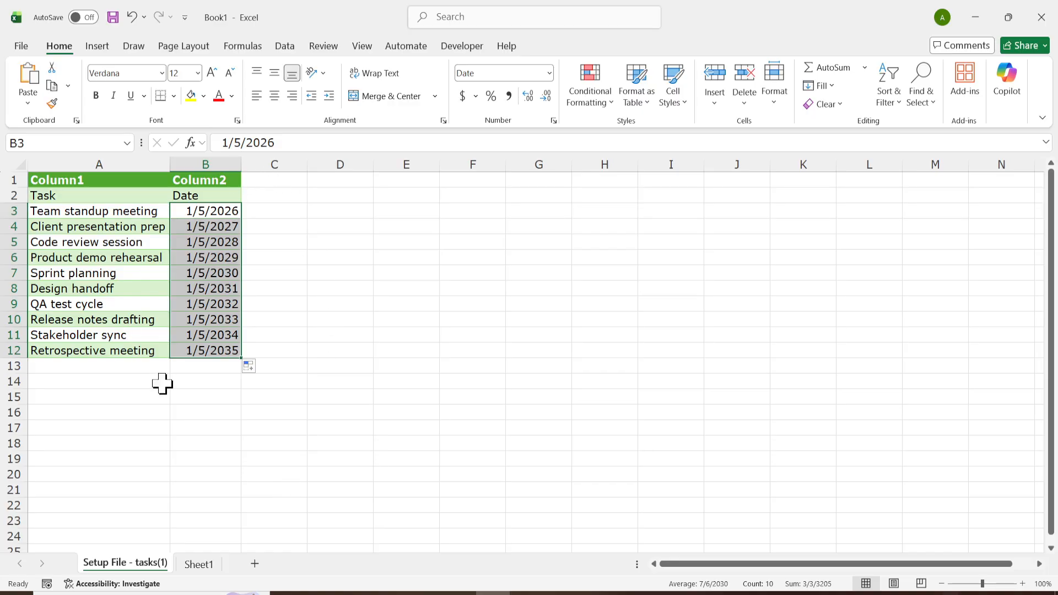
Step: Change the autofilled dates in B3:B12 back to monthly increments and deselect the range
left_click(251, 367)
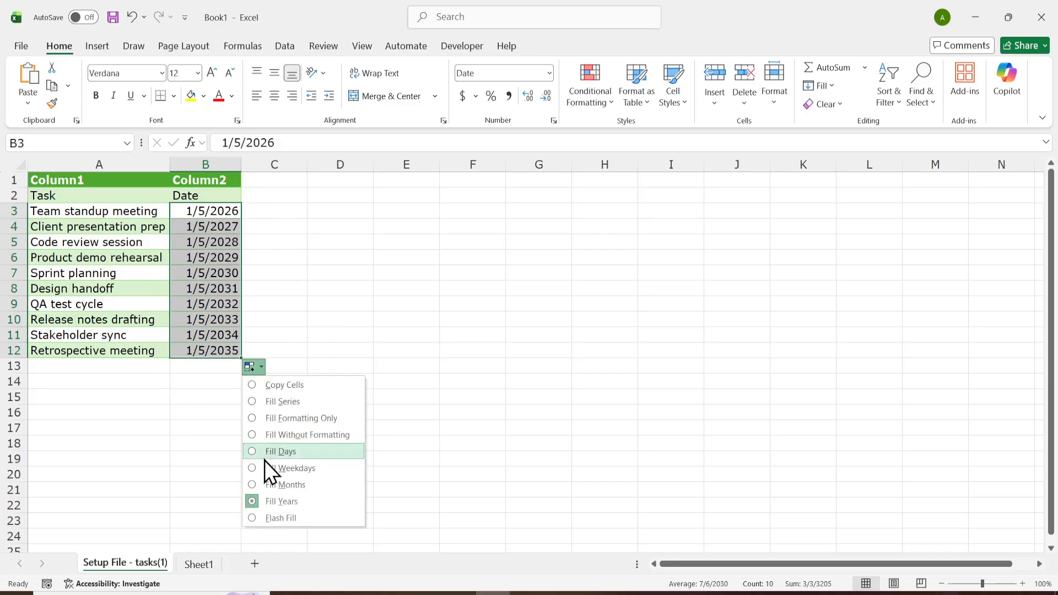
left_click(270, 484)
left_click(270, 476)
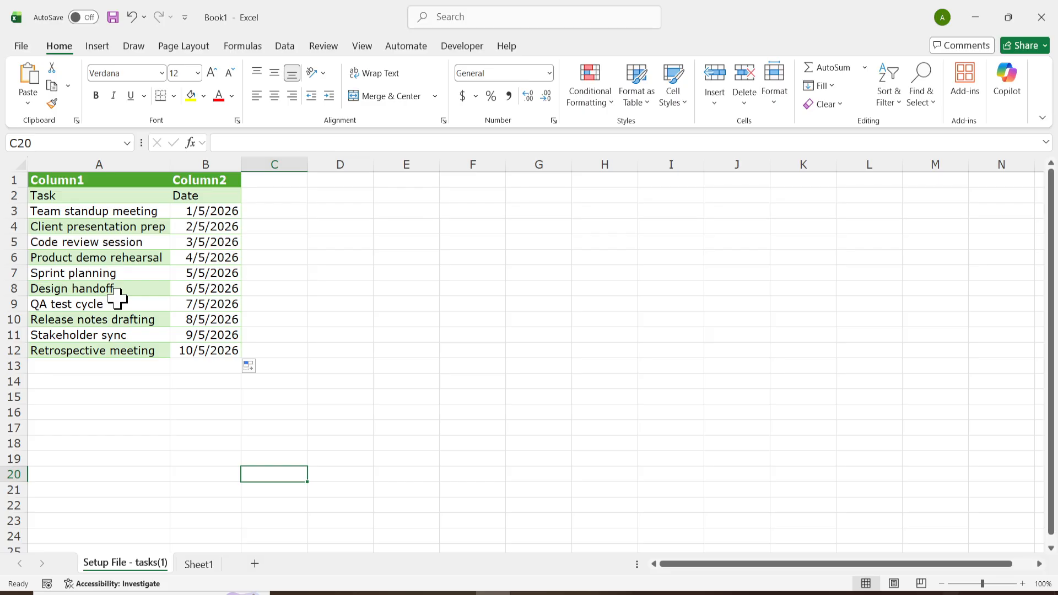
left_click(274, 383)
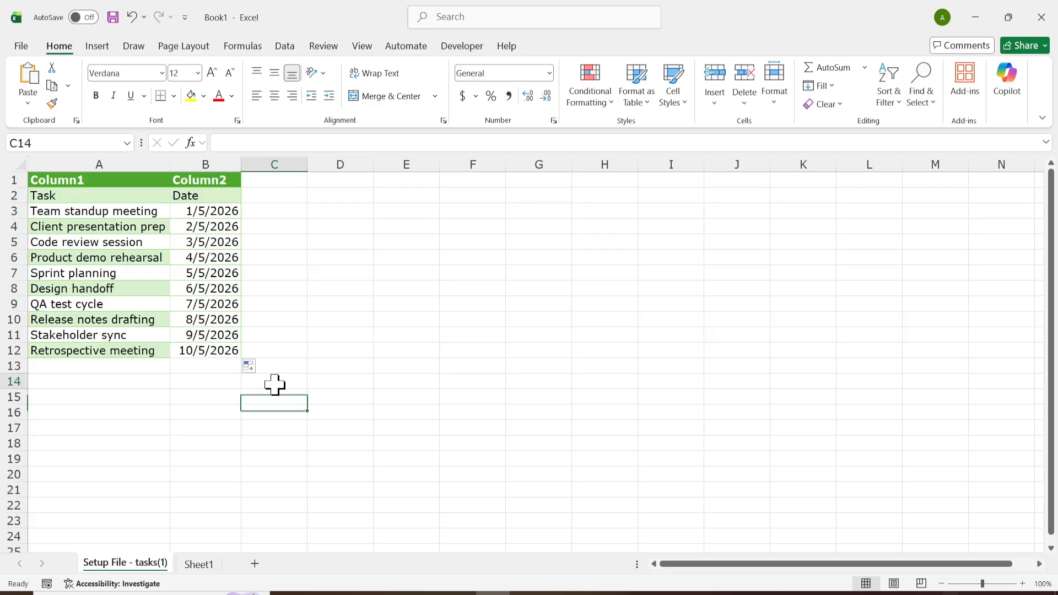
Step: Autofill the date in B3 down to the table's last row, B12, as a daily series
left_click(226, 226)
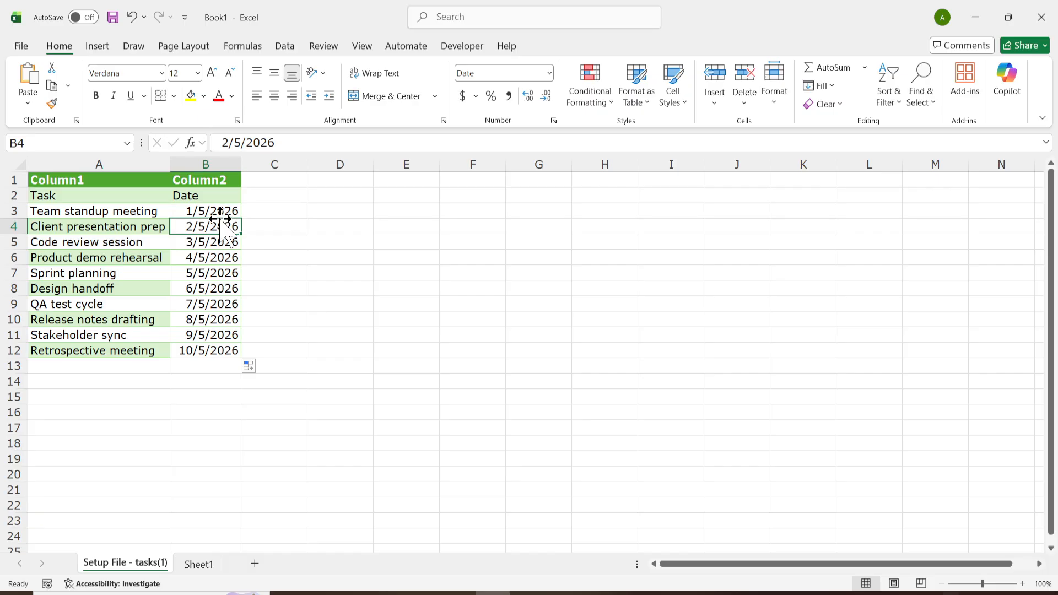
left_click(220, 216)
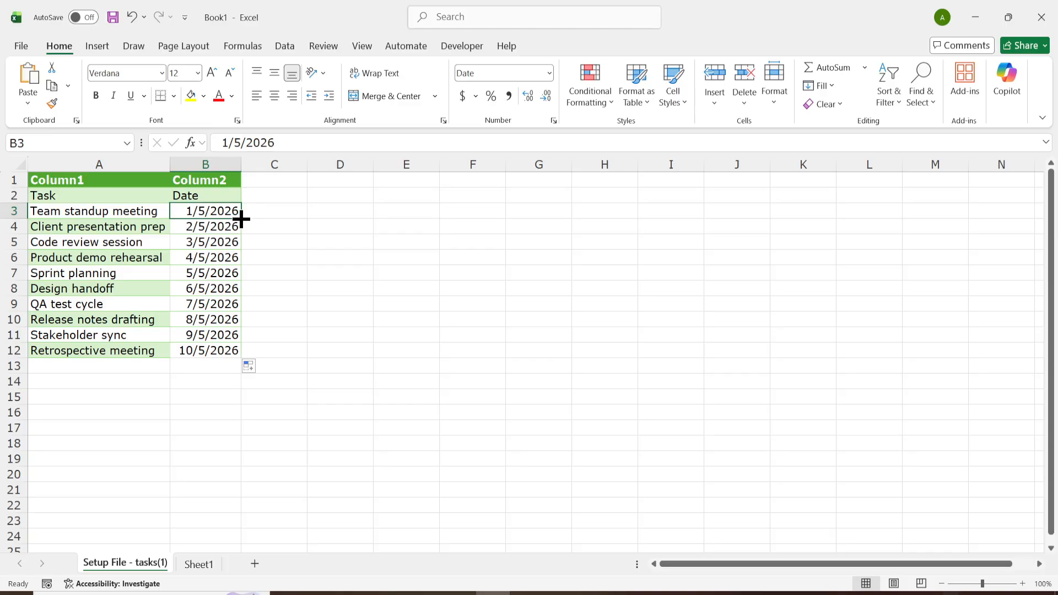
double_click(240, 219)
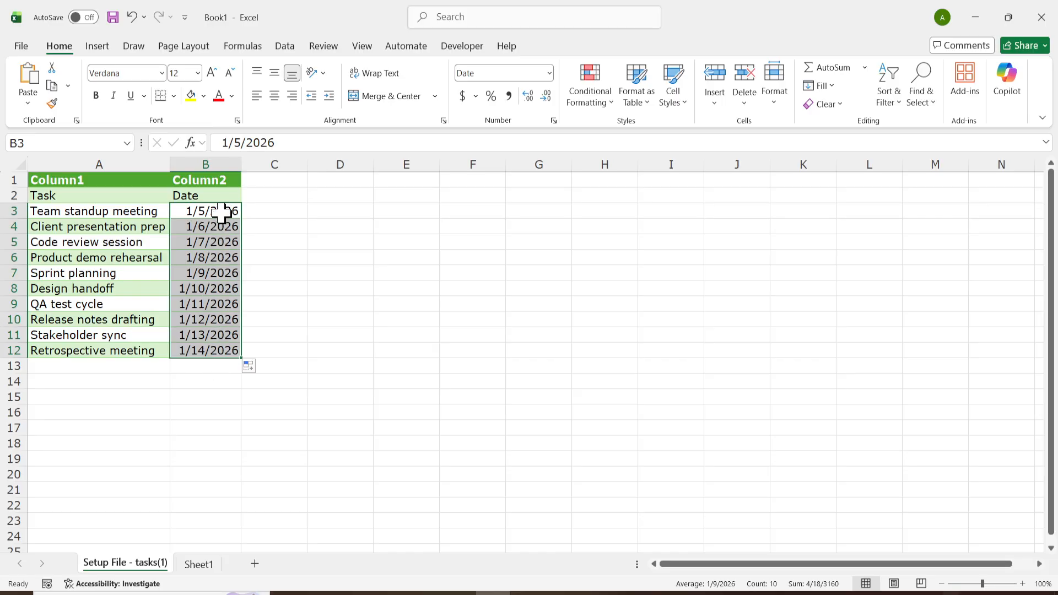
Step: Fill B3:B12 with a Series in columns, using type Date, date unit Weekday and step value 1
left_click_drag(227, 212, 218, 346)
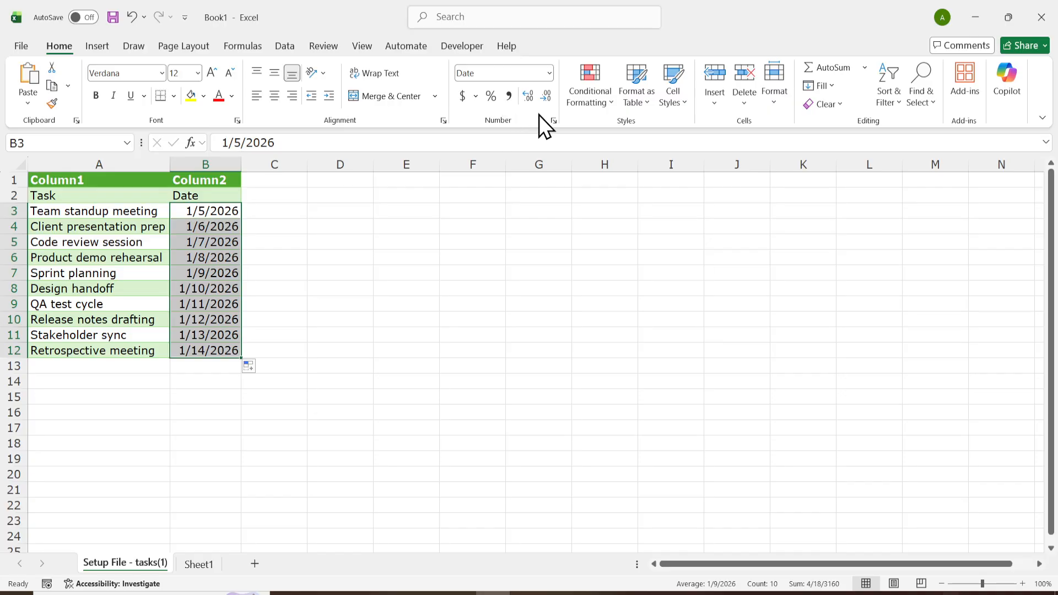
left_click(832, 88)
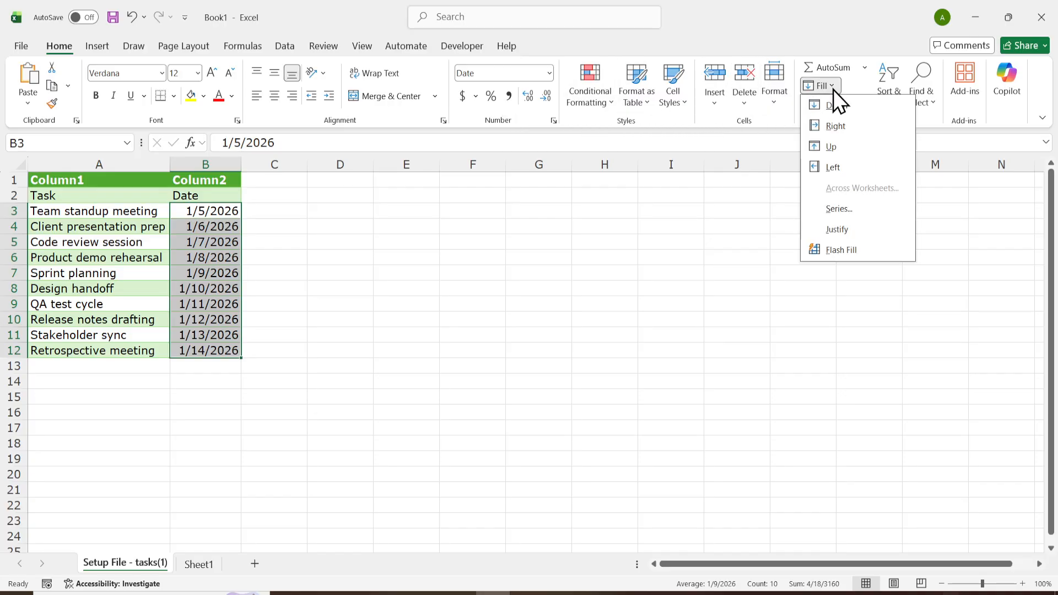
left_click(850, 210)
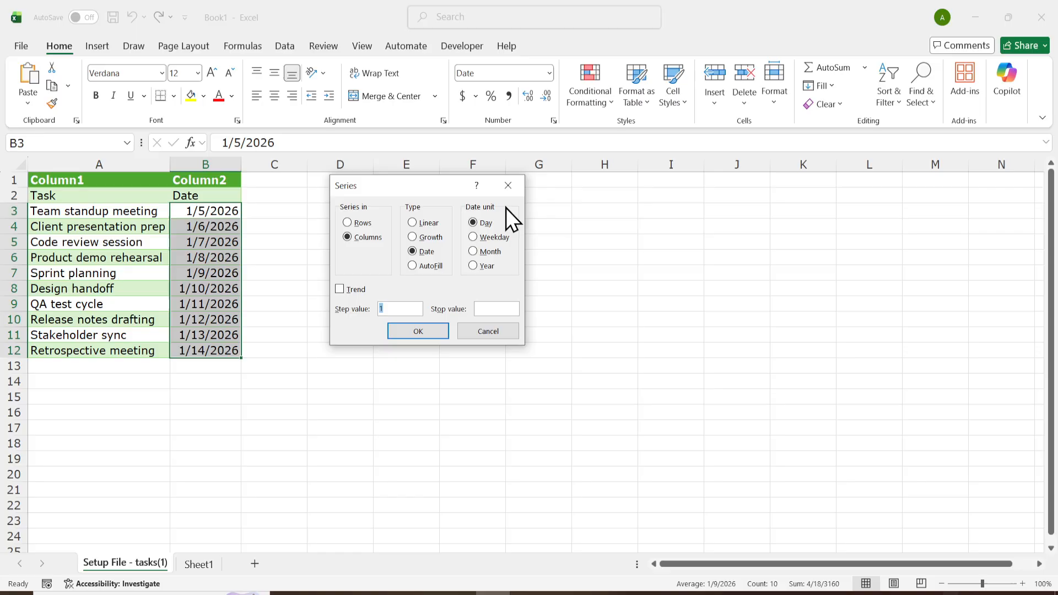
left_click(493, 242)
left_click(406, 306)
left_click_drag(366, 308, 425, 307)
left_click(496, 308)
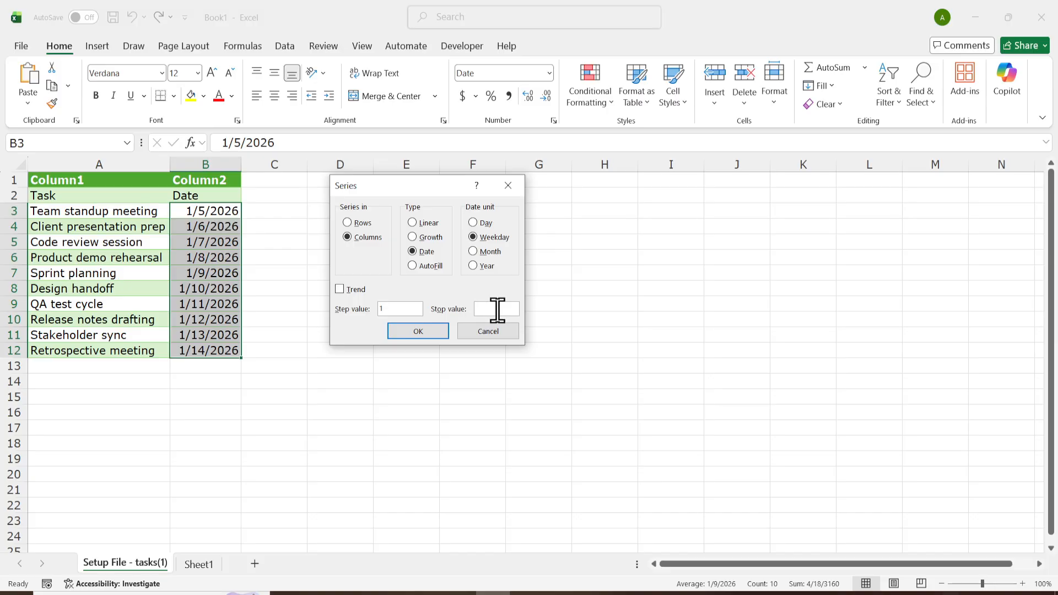
left_click(437, 328)
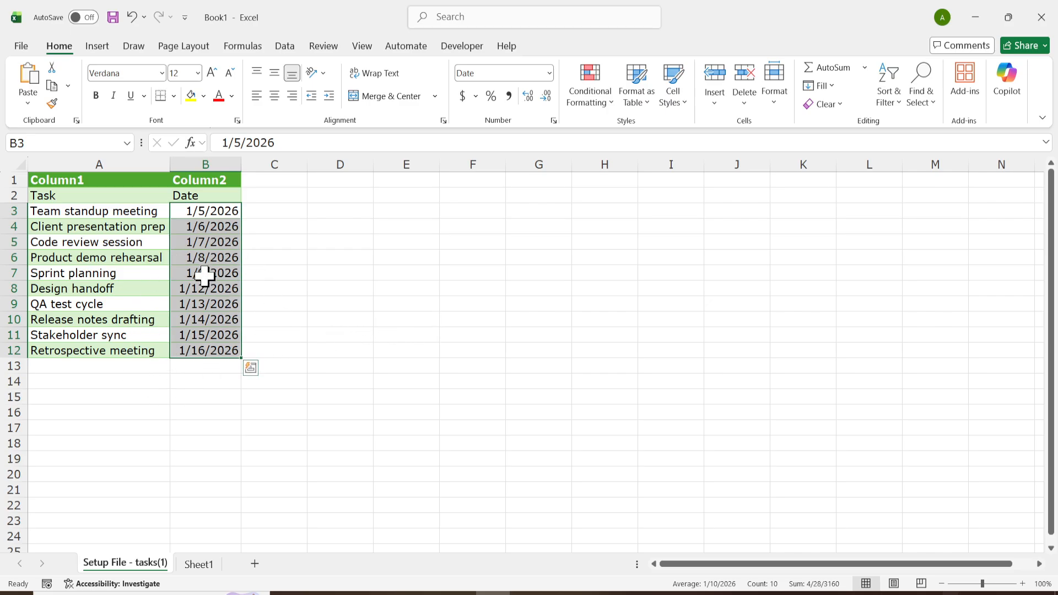
left_click(207, 211)
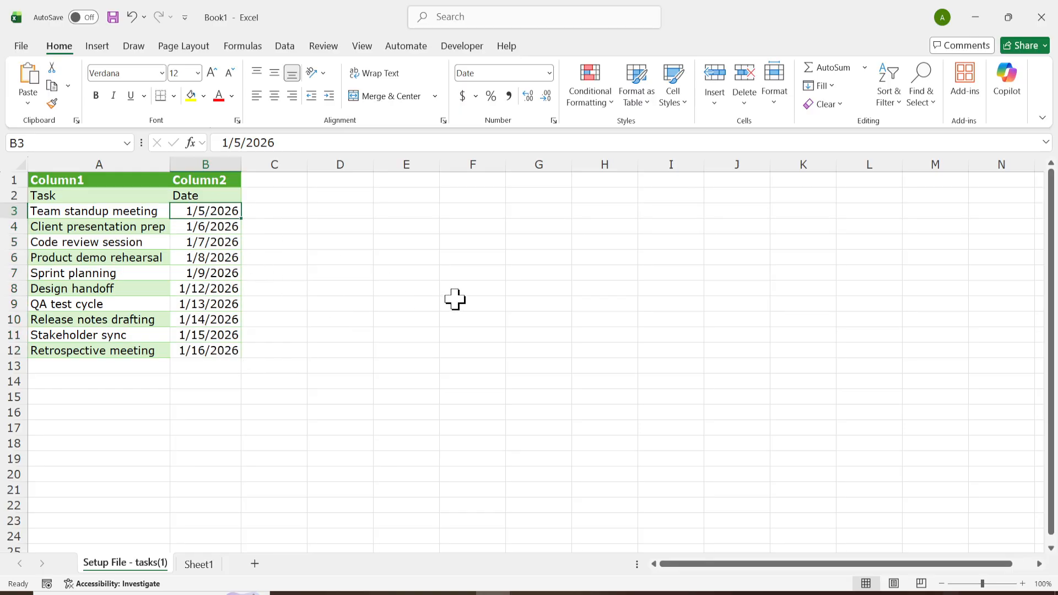